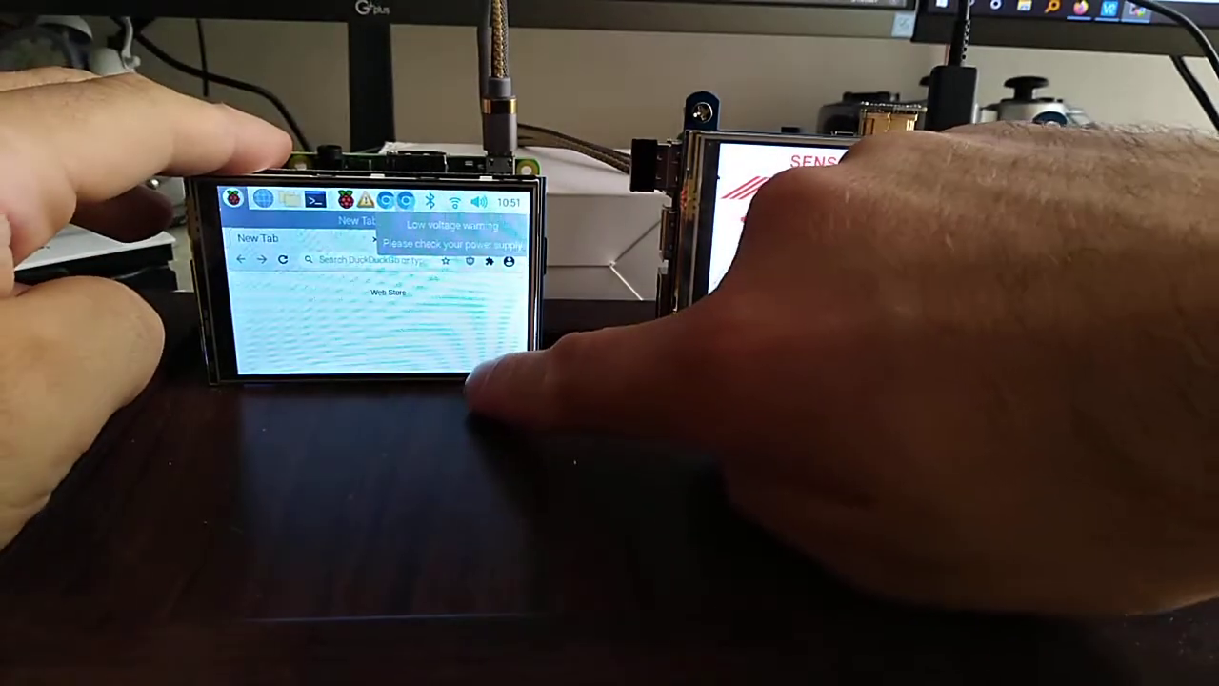
pyautogui.click(232, 199)
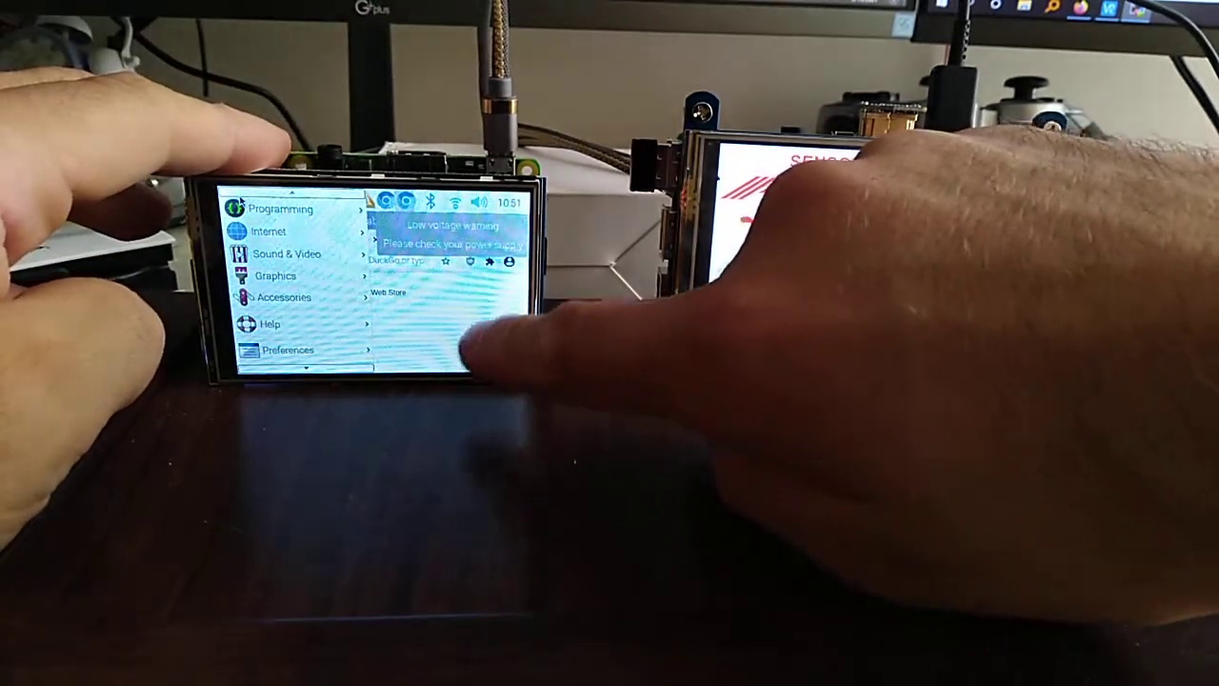